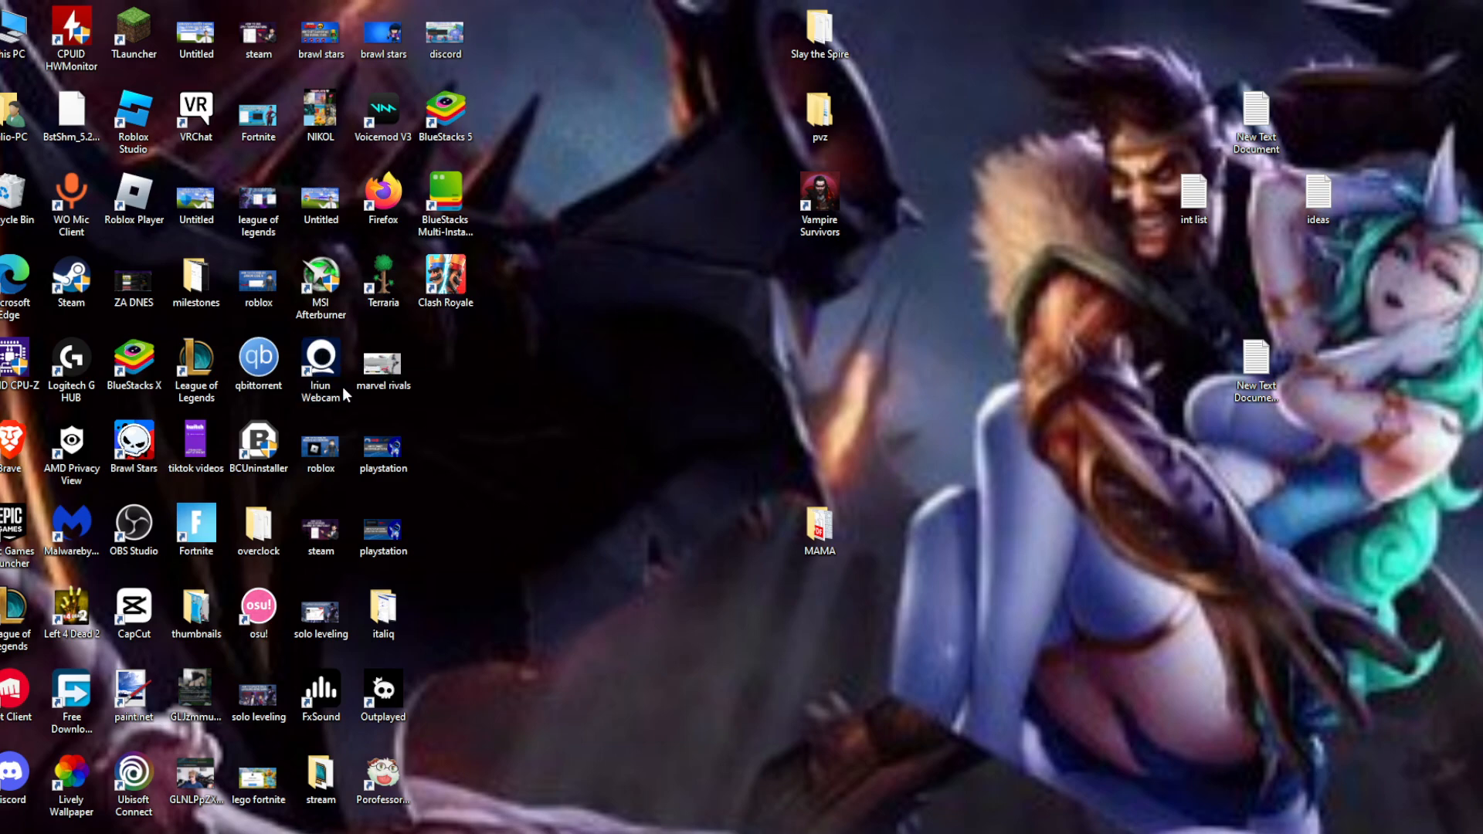
- Launch Iriun Webcam from its desktop shortcut; it reports no phone available
click(321, 360)
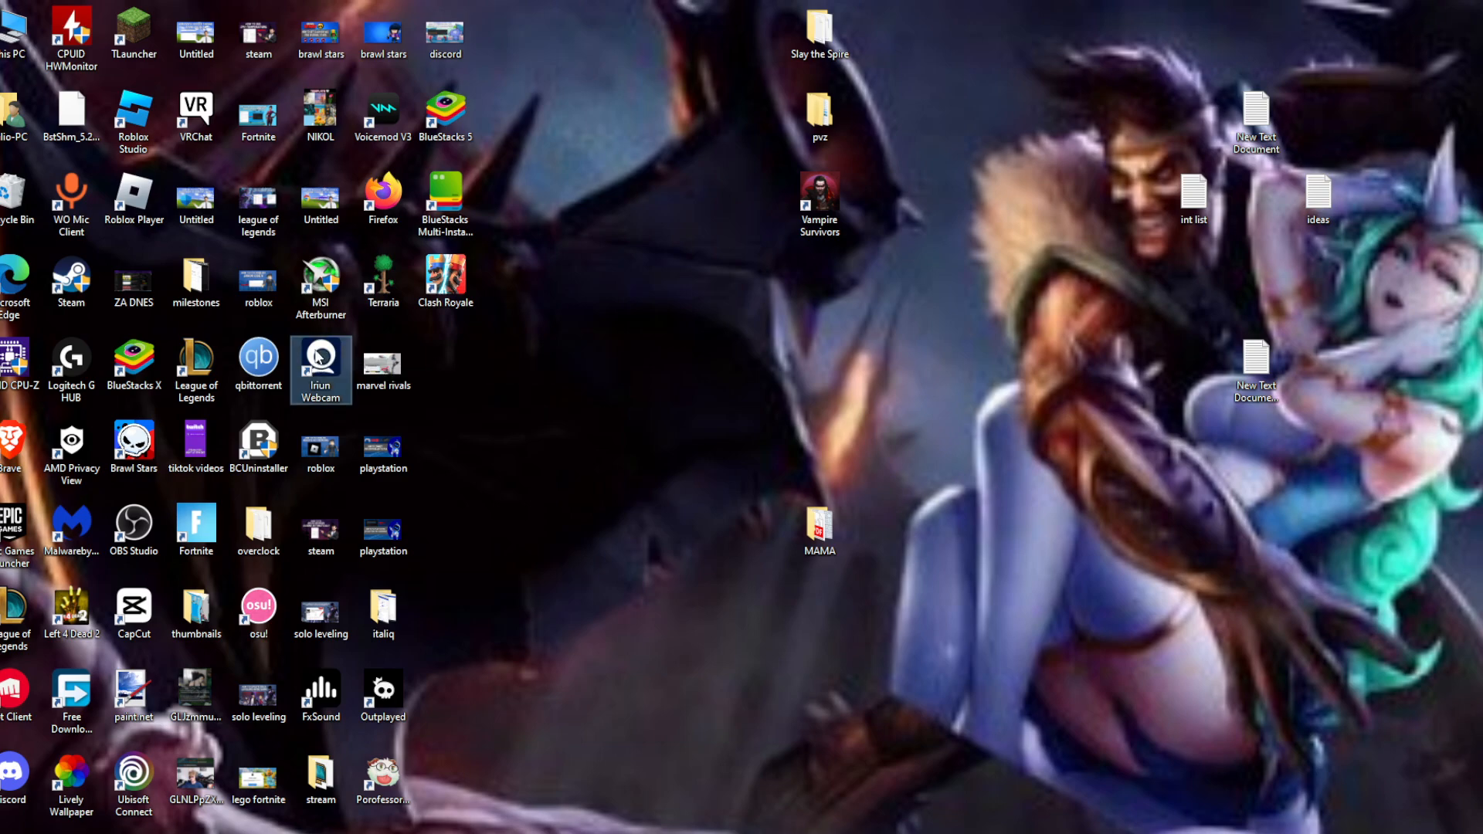
double_click(321, 359)
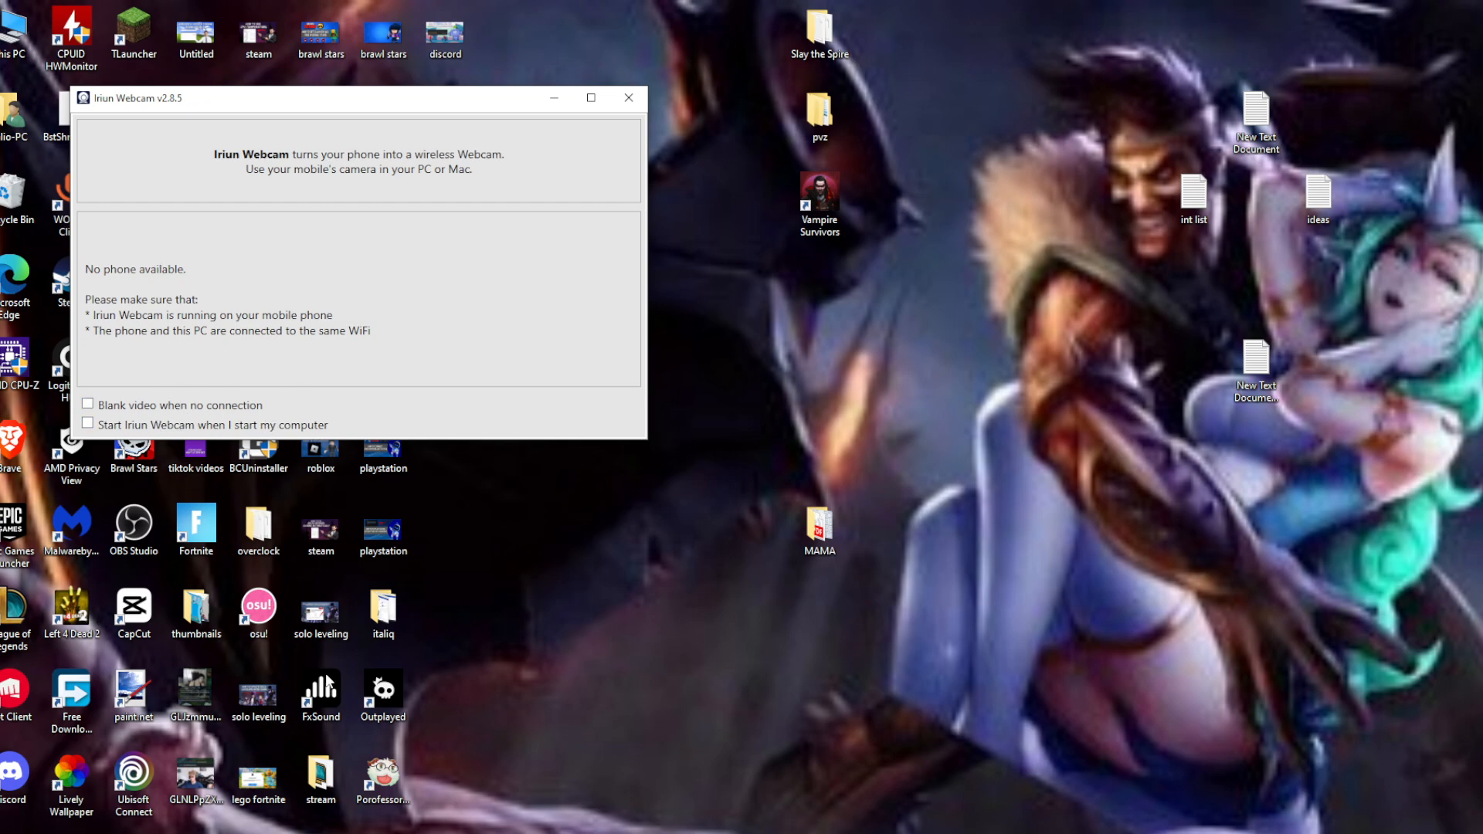
- Search 'camera privacy' from Start and open the matching Camera privacy settings
key(super)
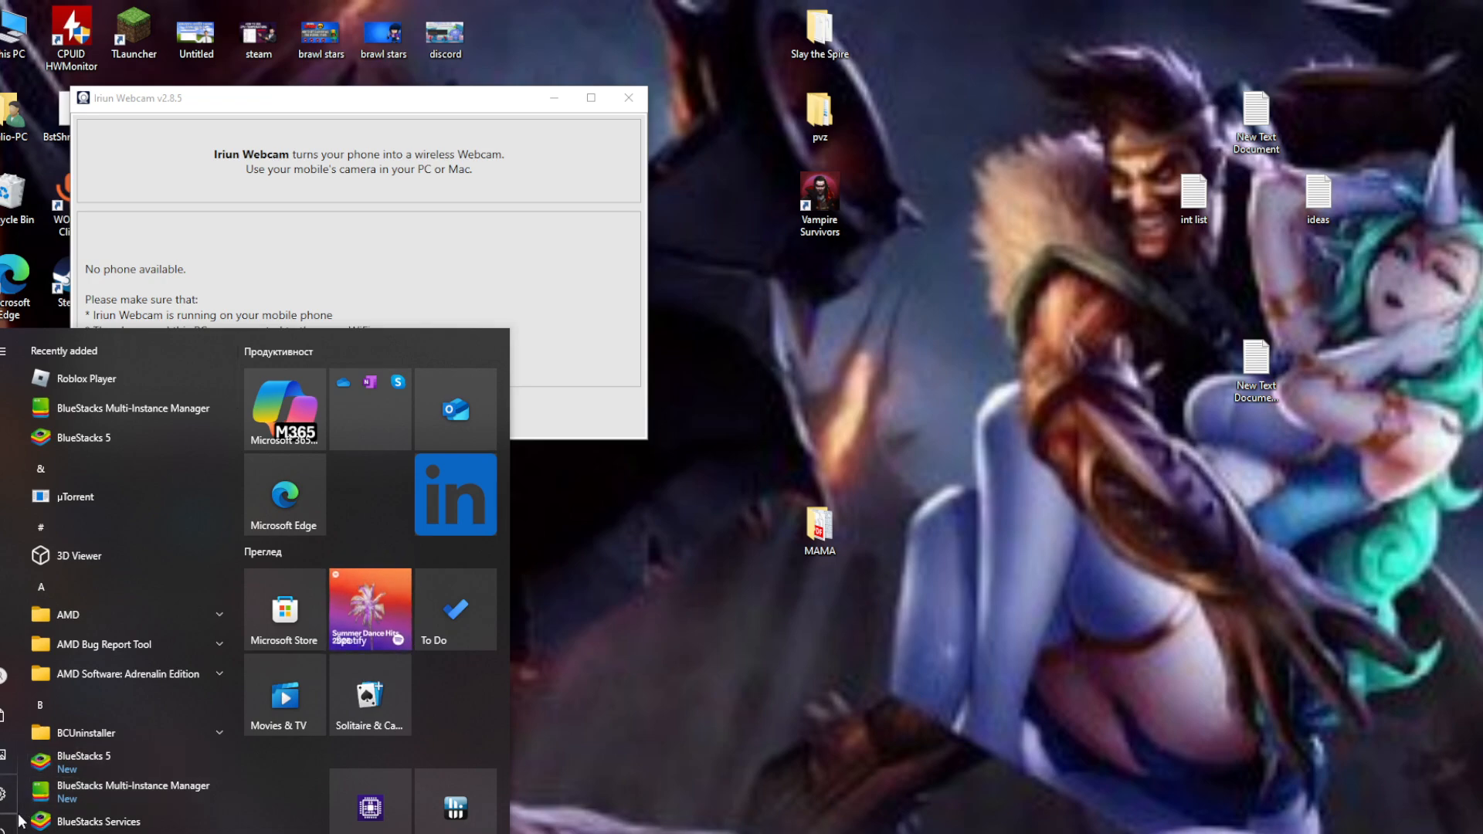
text(capc)
key(BackSpace)
key(BackSpace)
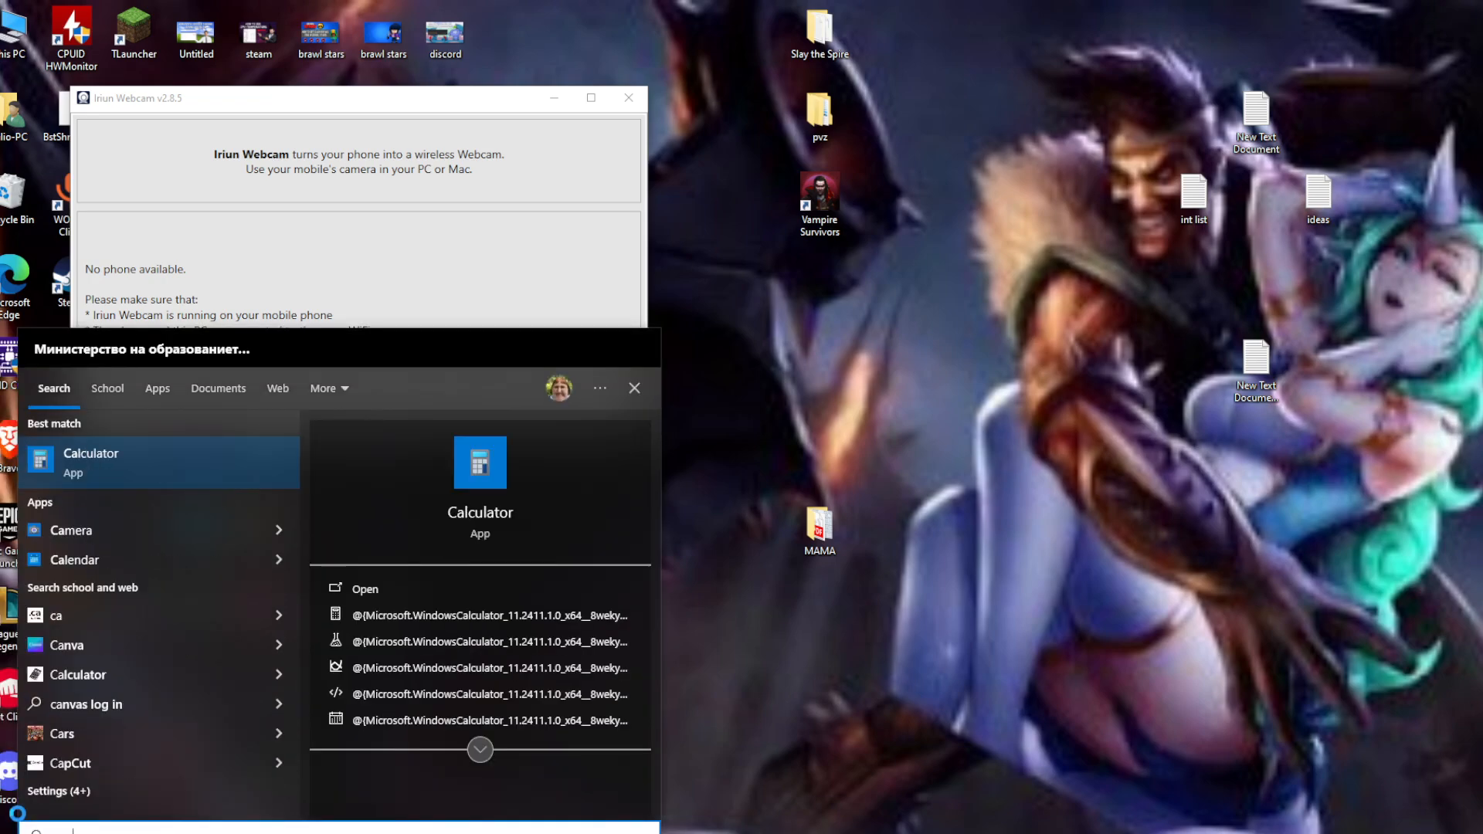
text(mera privacy)
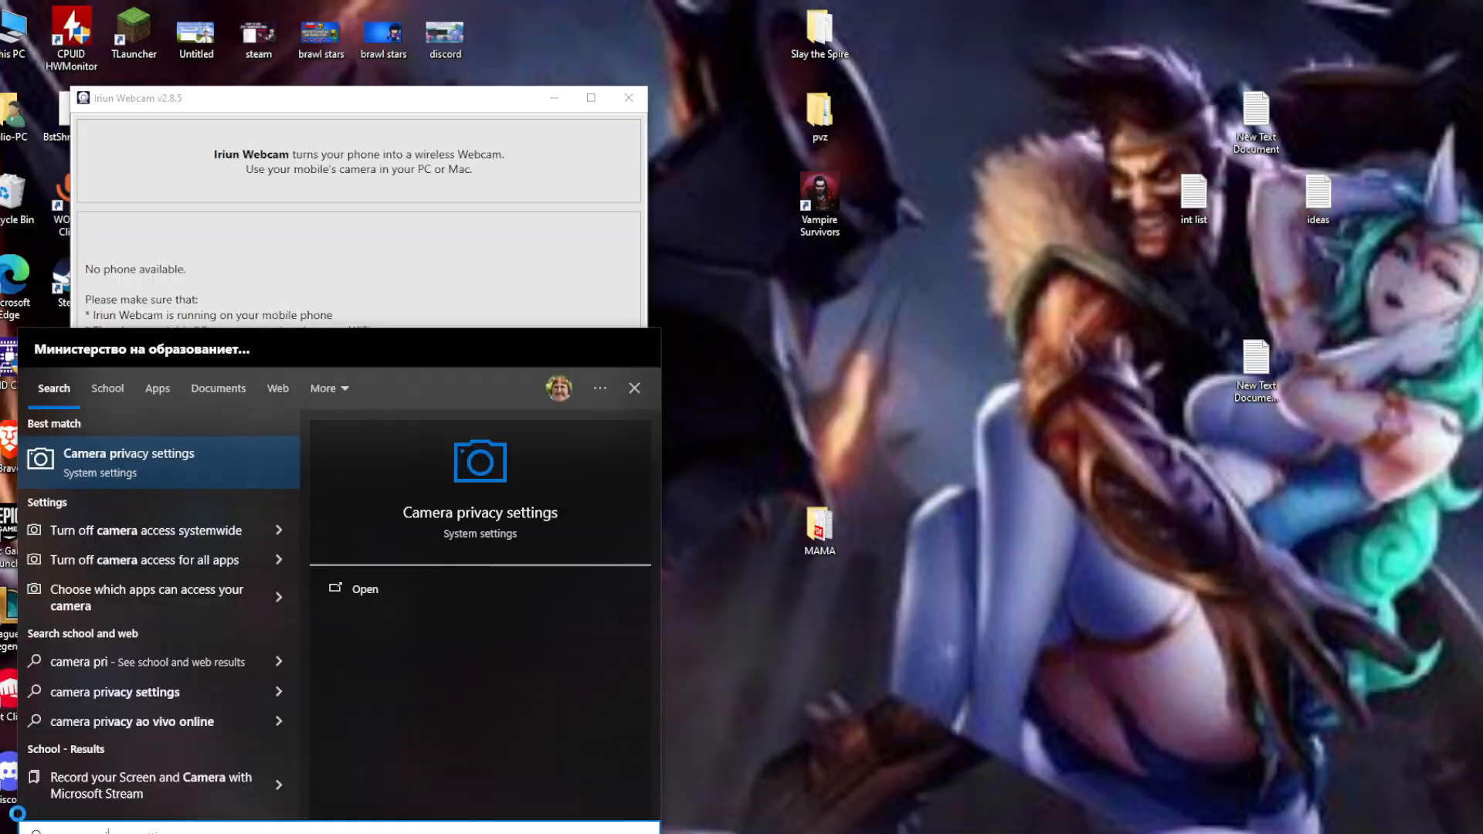
key(Return)
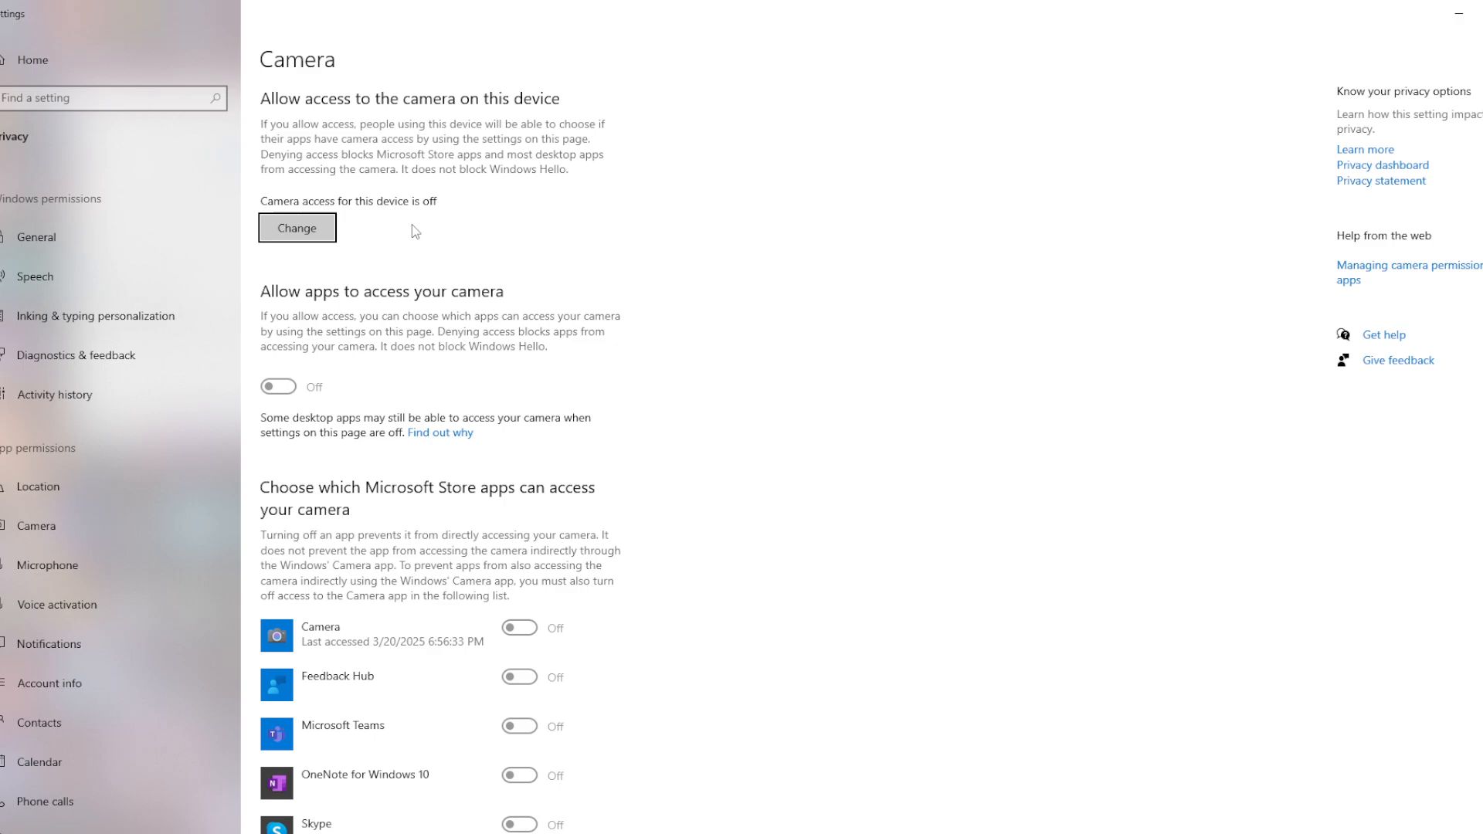
- Switch camera access for this device On via Change, then allow apps to access the camera
click(297, 227)
click(222, 177)
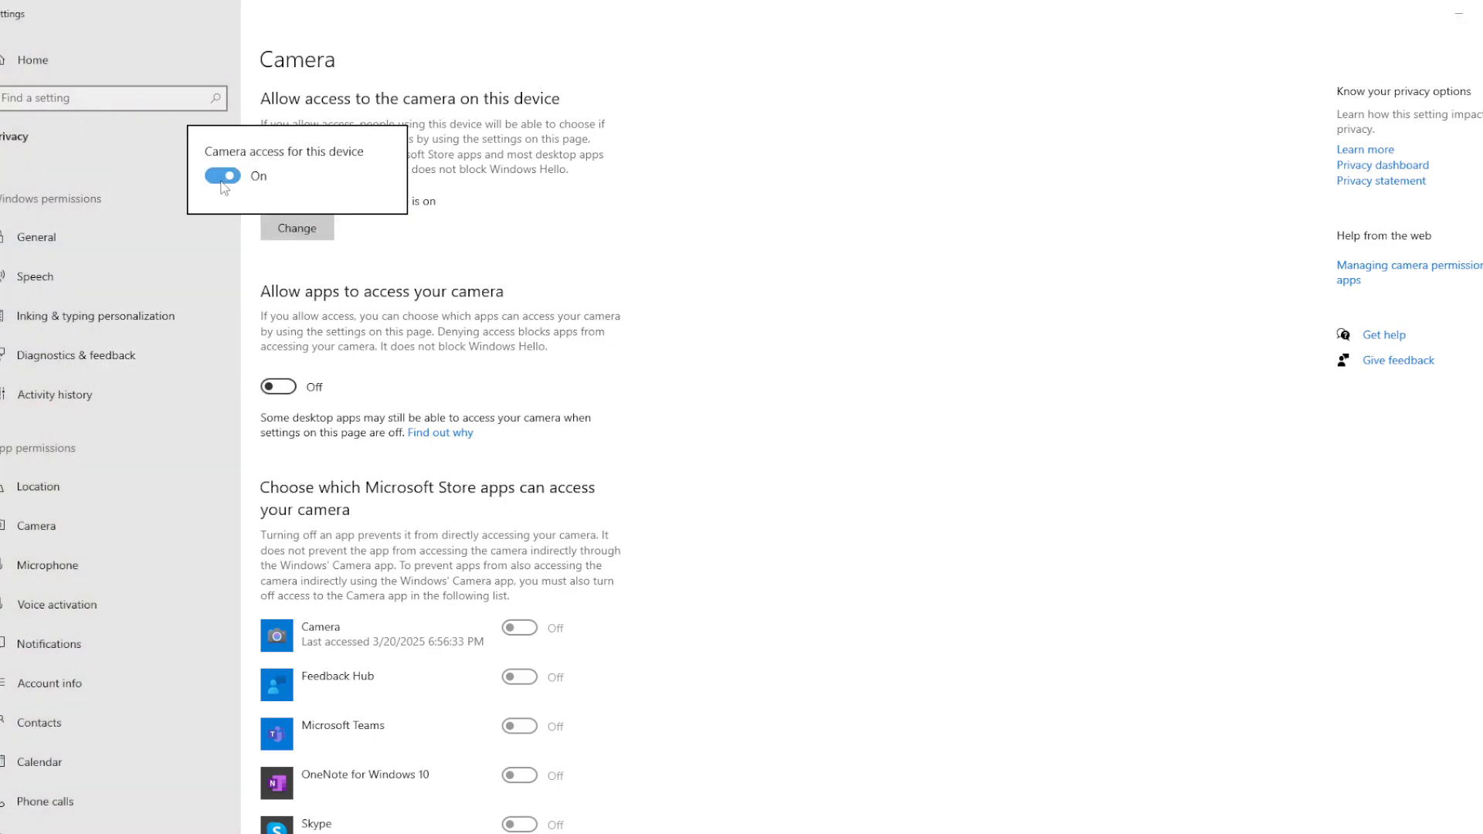
click(429, 206)
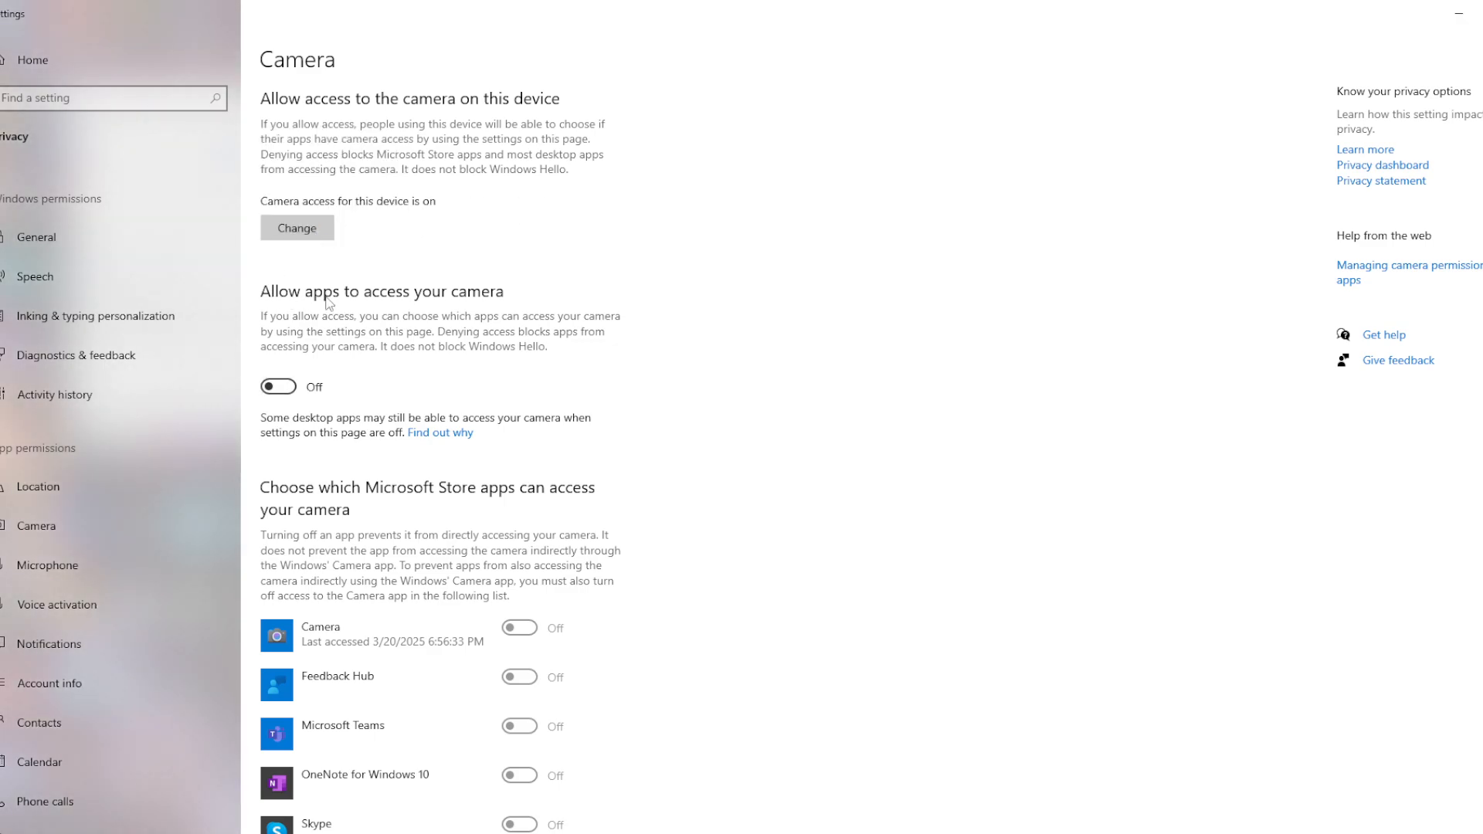
click(279, 387)
scroll(695, 394, down, 5)
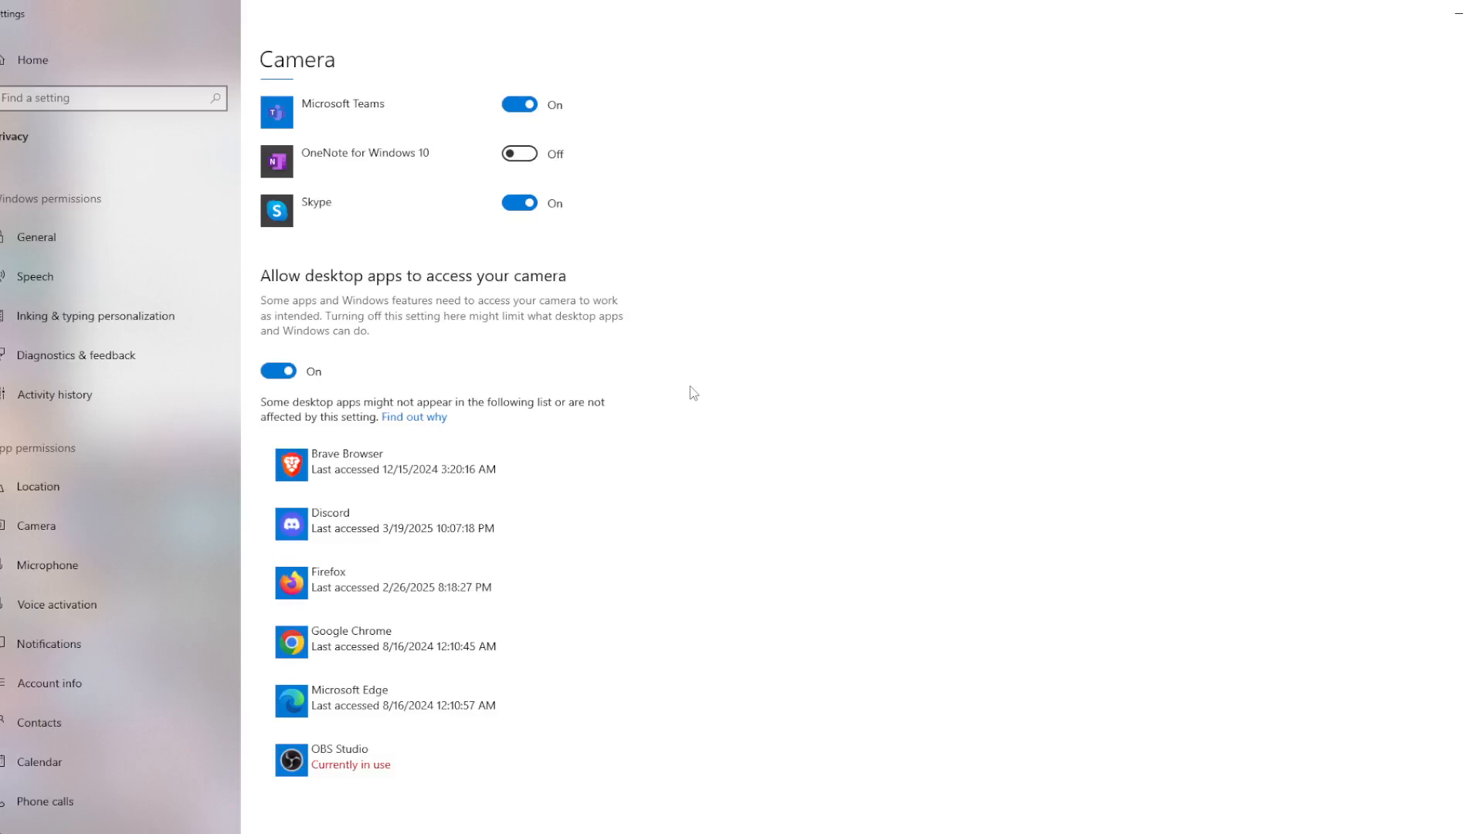
scroll(661, 370, up, 3)
scroll(832, 536, down, 3)
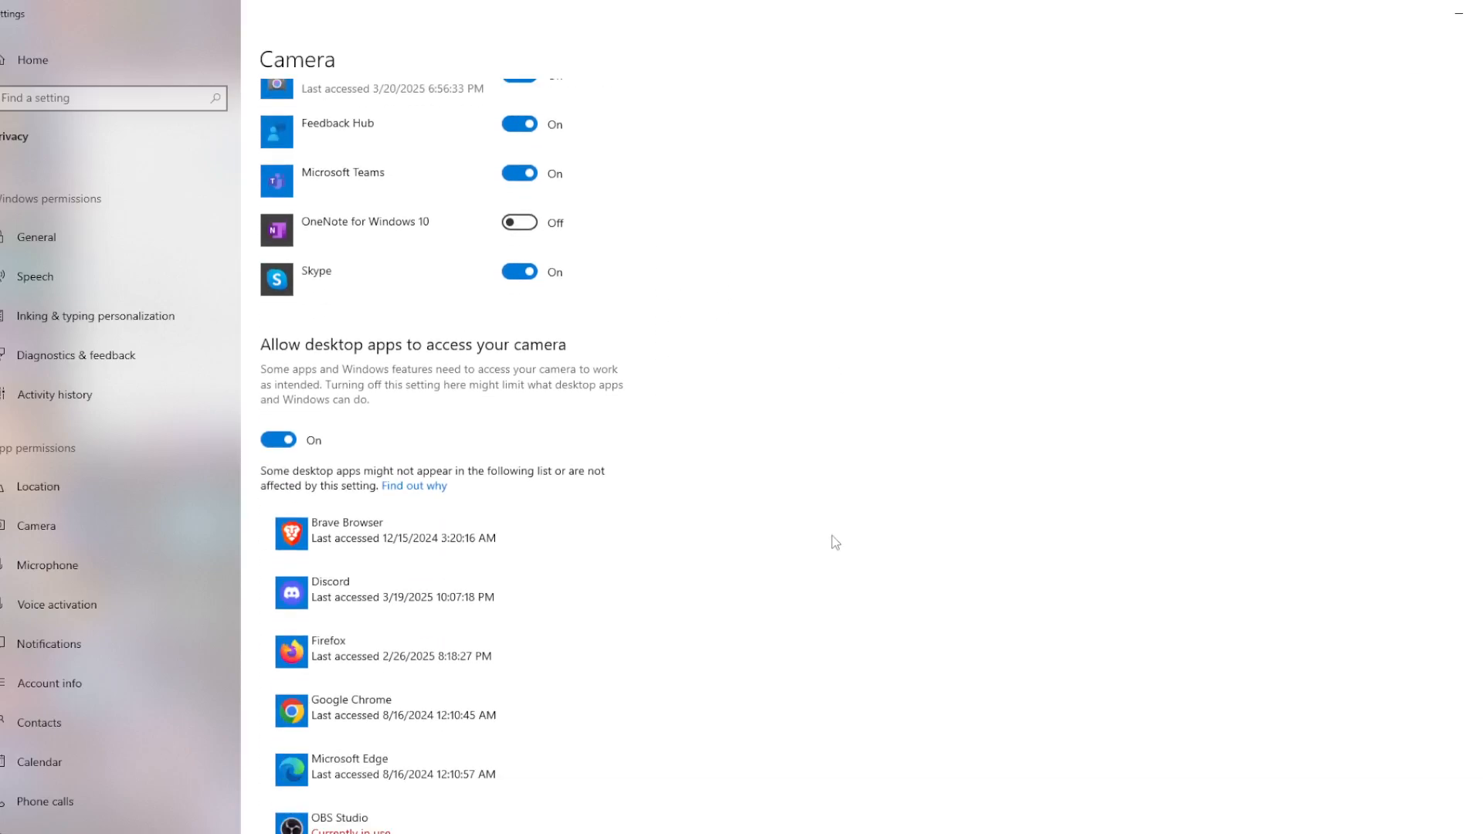
scroll(504, 442, up, 4)
scroll(636, 444, up, 3)
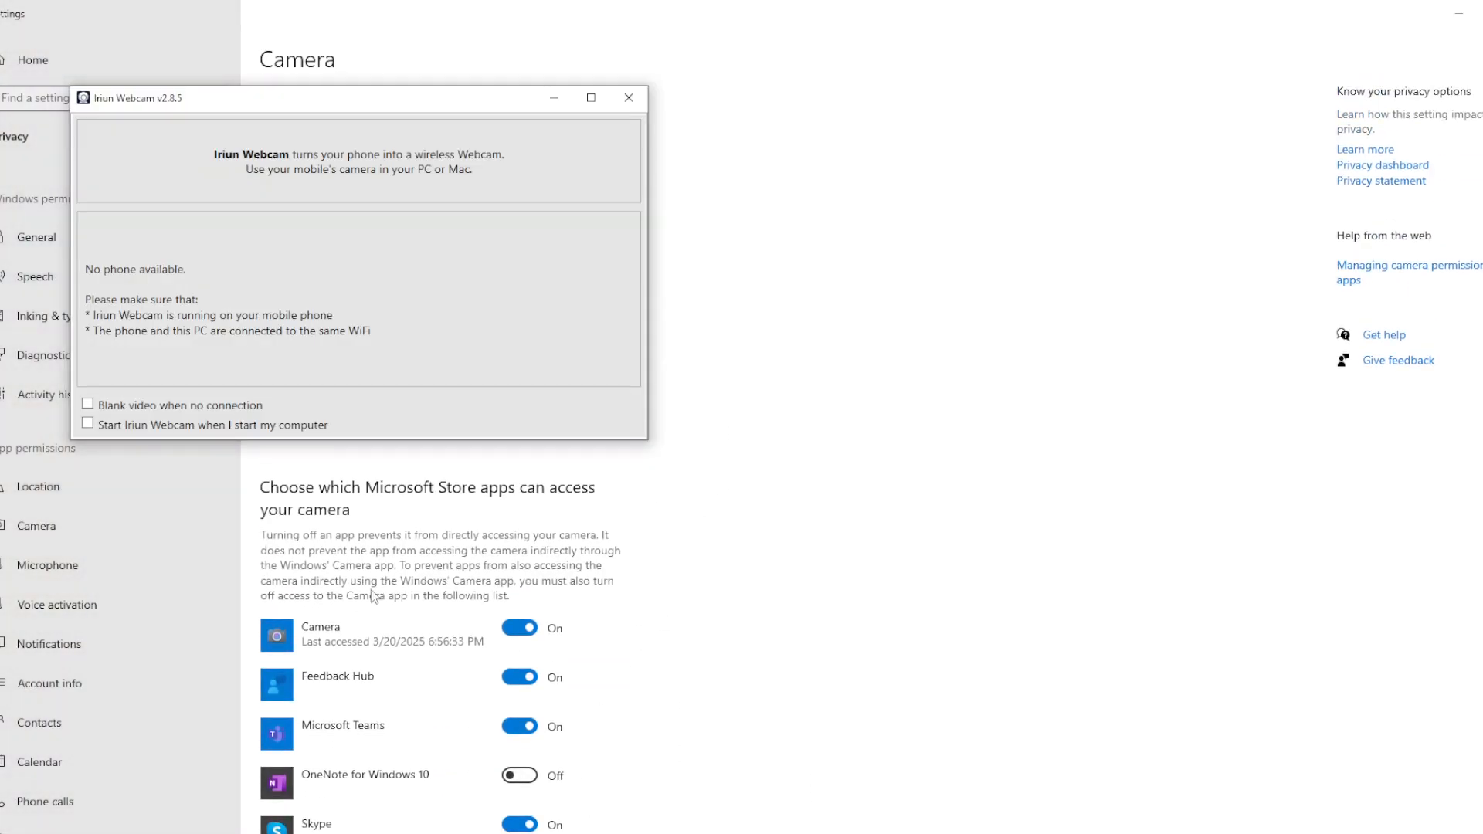
- Close the Iriun Webcam window and the Settings window, returning to the desktop
click(629, 98)
click(1458, 13)
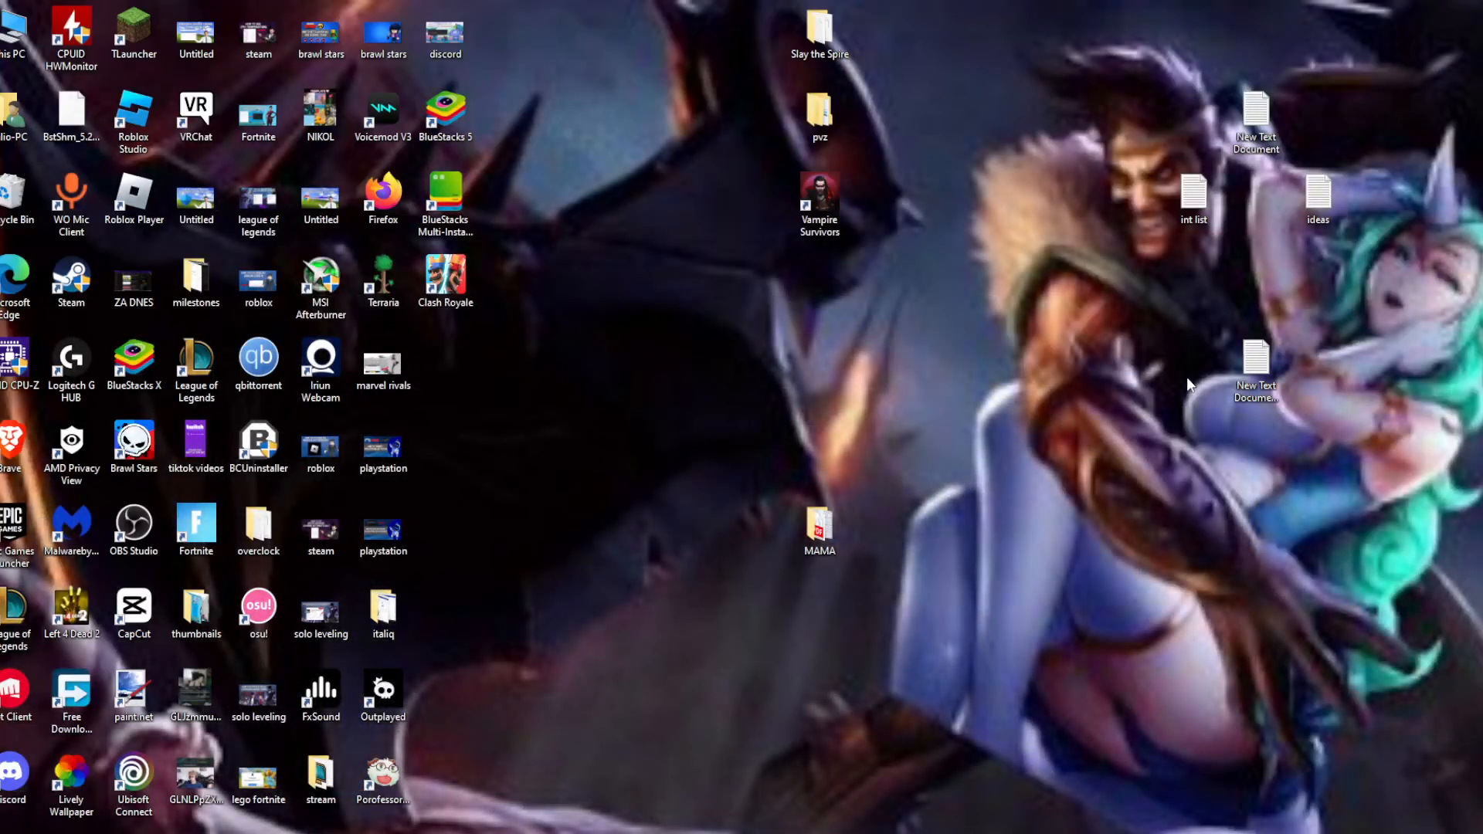